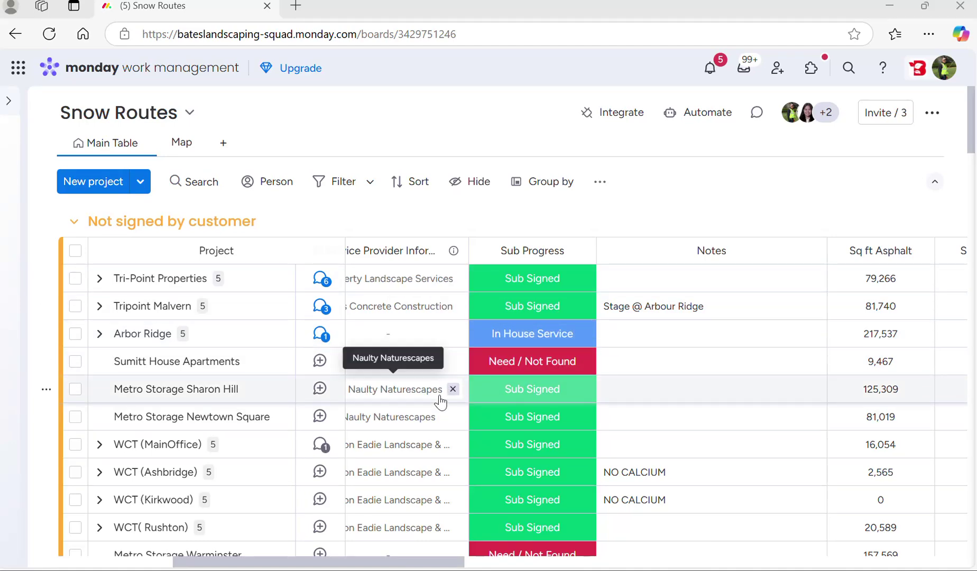
Step: Browse the route groups, then shift the table left to show Manager, Location and Contract columns
{"action": "scroll", "coordinate": [436, 404], "scroll_direction": "down", "scroll_amount": 3}
{"action": "scroll", "coordinate": [436, 405], "scroll_direction": "up", "scroll_amount": 3}
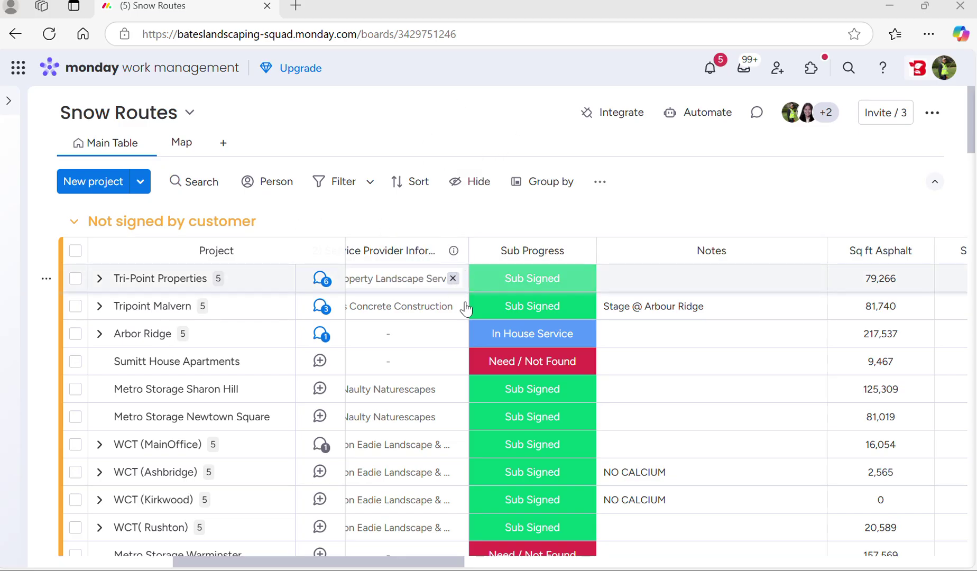
{"action": "scroll", "coordinate": [616, 415], "scroll_direction": "down", "scroll_amount": 10}
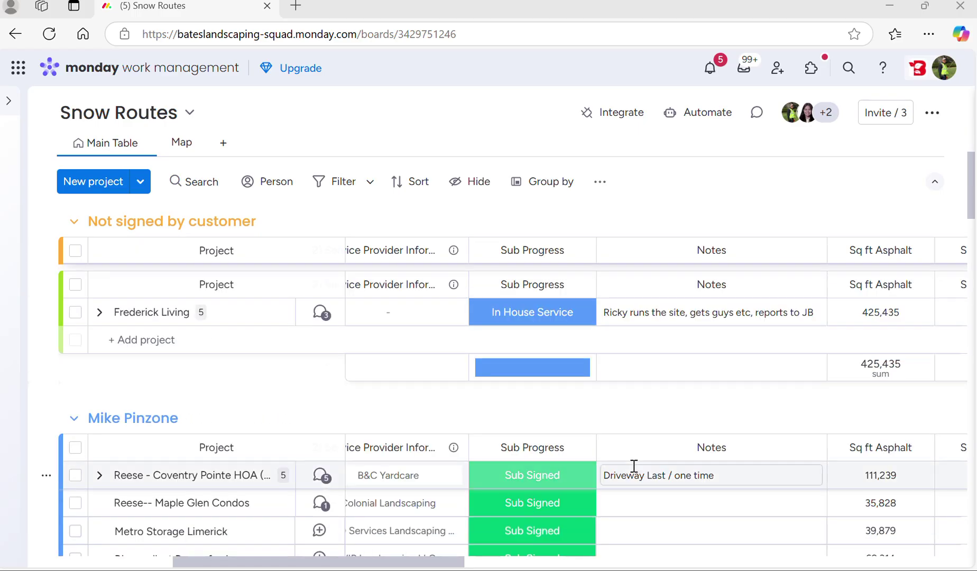
{"action": "scroll", "coordinate": [632, 468], "scroll_direction": "up", "scroll_amount": 8}
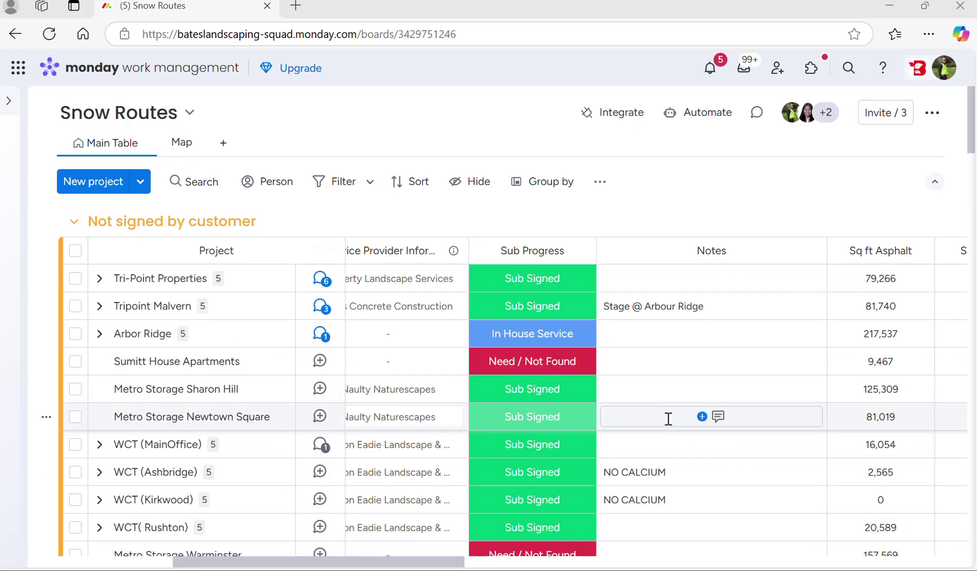
{"action": "left_click_drag", "start_coordinate": [405, 561], "coordinate": [242, 561]}
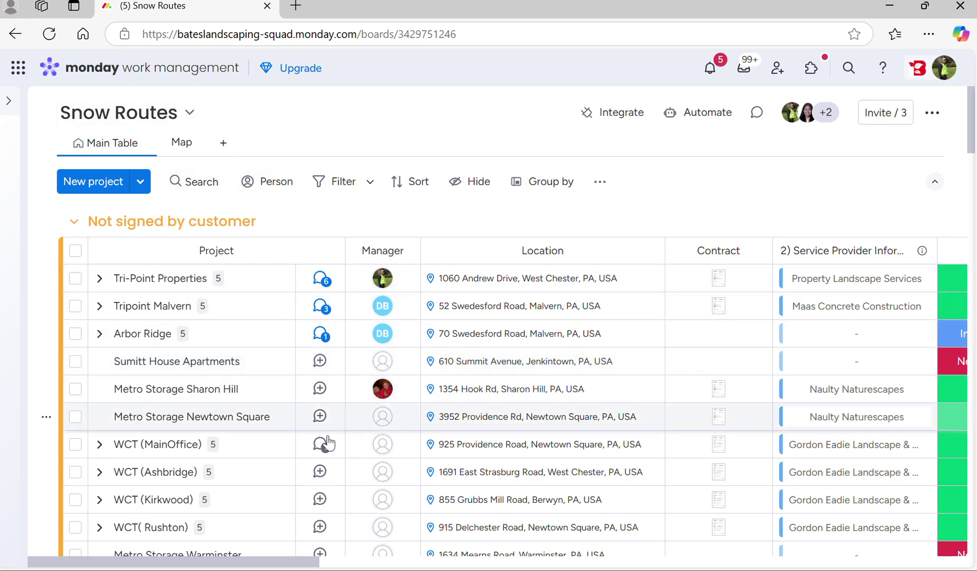
Step: Scroll down to the Ricky T-12 group to show Frederick Living with its Operator, Shovel Crew and Plow Driver subitems
{"action": "scroll", "coordinate": [322, 445], "scroll_direction": "down", "scroll_amount": 3}
{"action": "scroll", "coordinate": [320, 438], "scroll_direction": "down", "scroll_amount": 5}
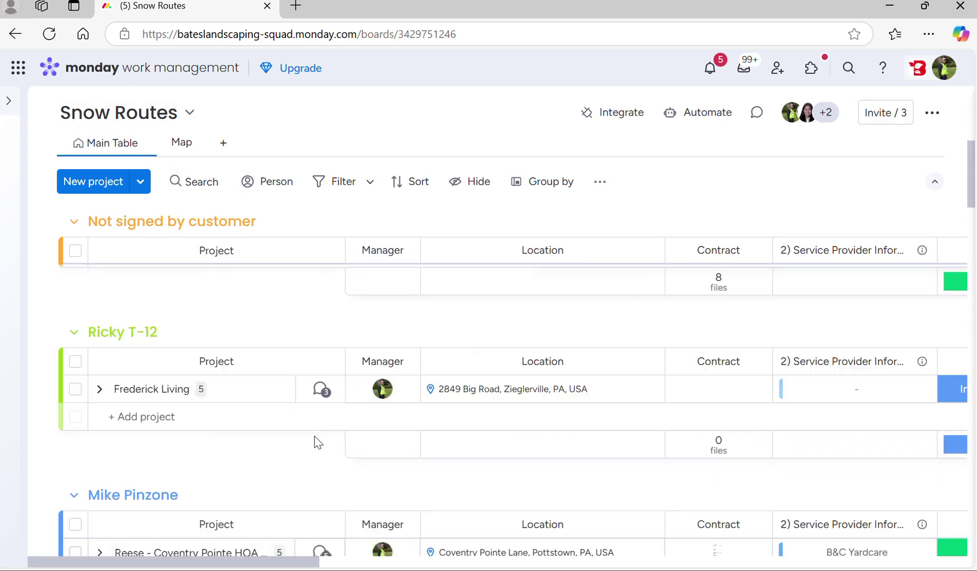
{"action": "scroll", "coordinate": [268, 421], "scroll_direction": "up", "scroll_amount": 8}
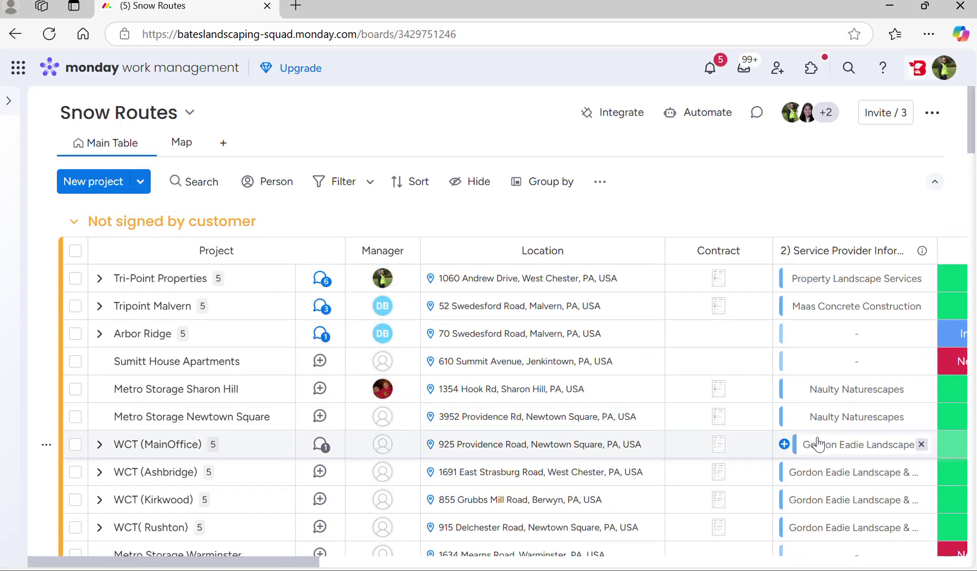
{"action": "scroll", "coordinate": [684, 458], "scroll_direction": "down", "scroll_amount": 2}
{"action": "scroll", "coordinate": [670, 456], "scroll_direction": "down", "scroll_amount": 2}
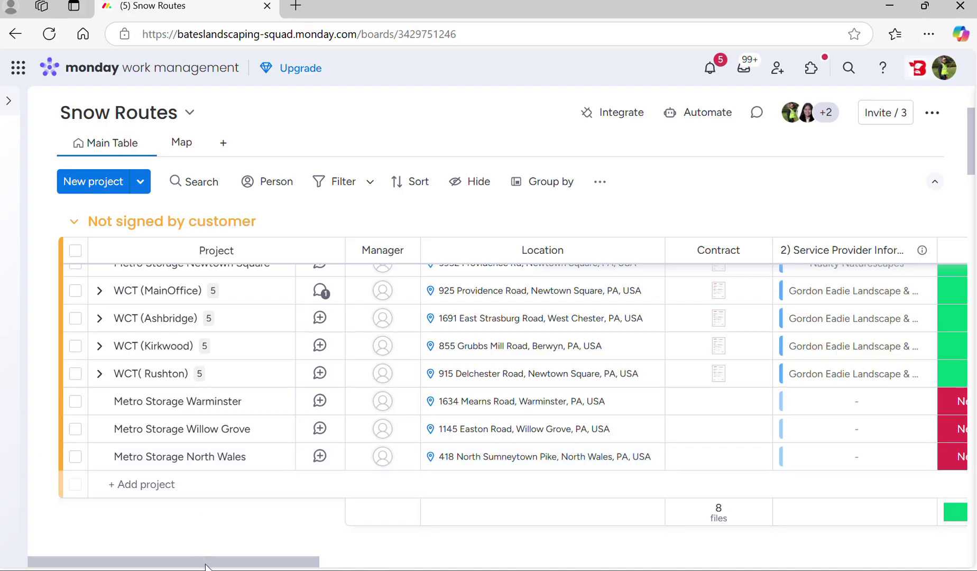
{"action": "left_click_drag", "start_coordinate": [205, 565], "coordinate": [159, 523]}
{"action": "scroll", "coordinate": [279, 432], "scroll_direction": "down", "scroll_amount": 5}
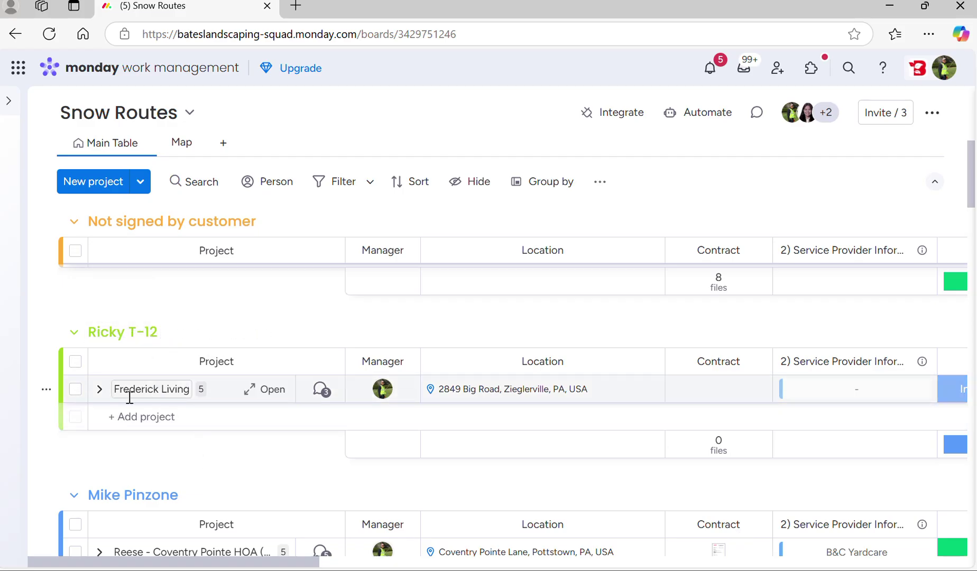
{"action": "left_click", "coordinate": [99, 390]}
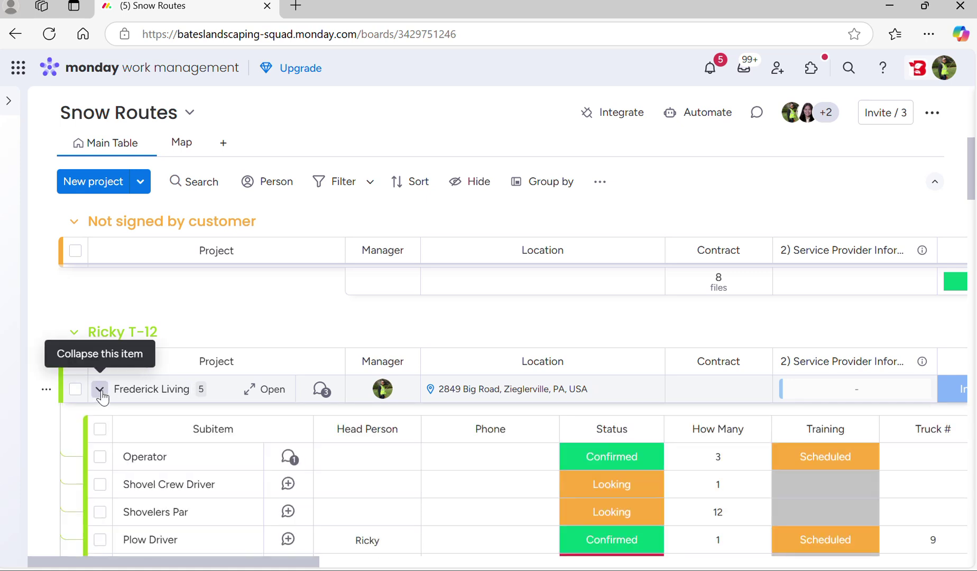
{"action": "left_click", "coordinate": [100, 390]}
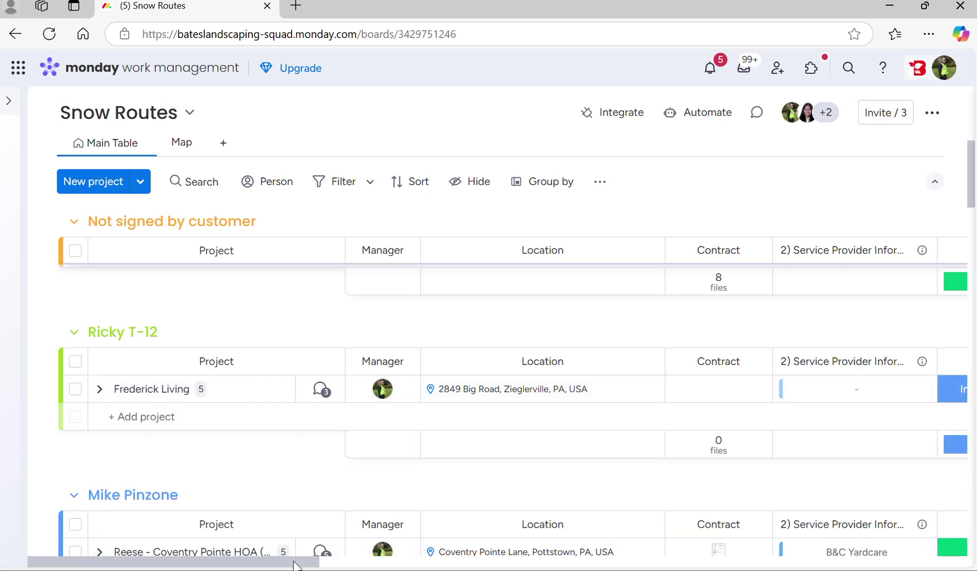
{"action": "left_click_drag", "start_coordinate": [294, 564], "coordinate": [364, 566]}
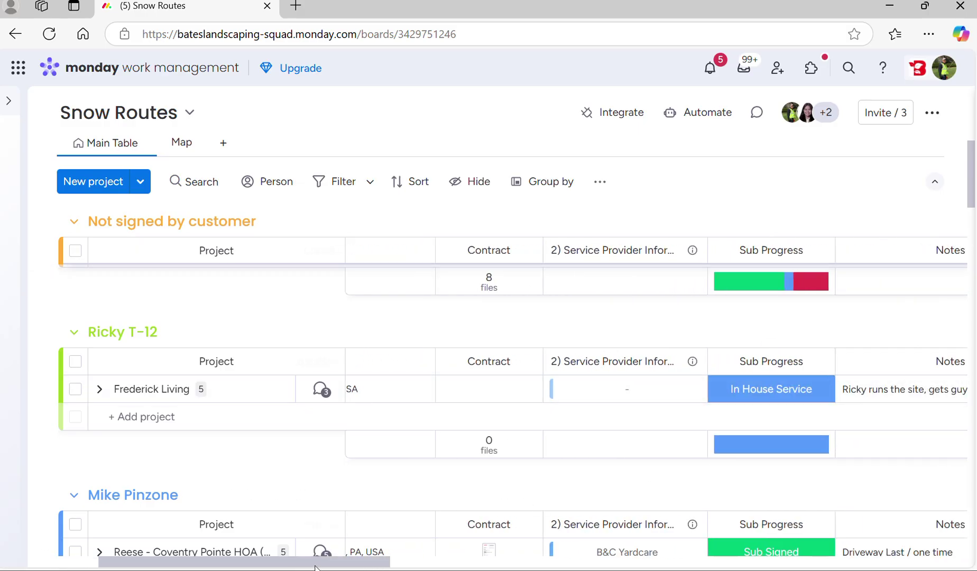
{"action": "left_click_drag", "start_coordinate": [315, 565], "coordinate": [451, 564]}
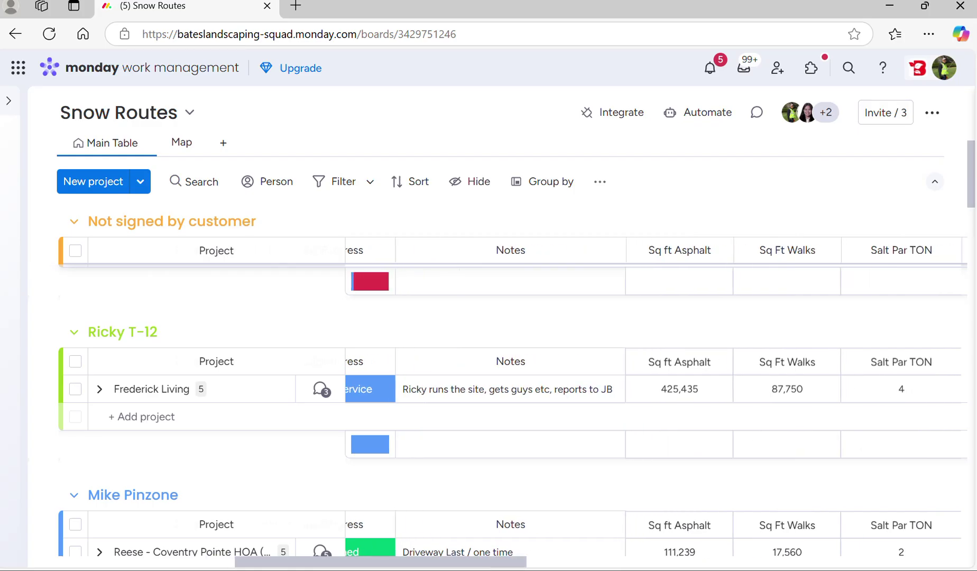
{"action": "scroll", "coordinate": [395, 464], "scroll_direction": "left", "scroll_amount": 5}
{"action": "scroll", "coordinate": [399, 460], "scroll_direction": "down", "scroll_amount": 3}
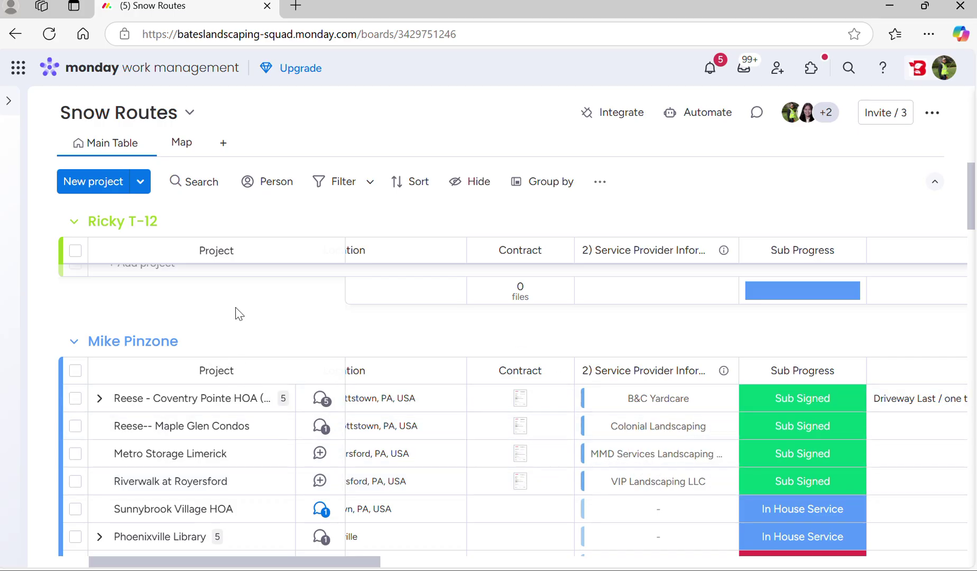
{"action": "scroll", "coordinate": [515, 505], "scroll_direction": "down", "scroll_amount": 1}
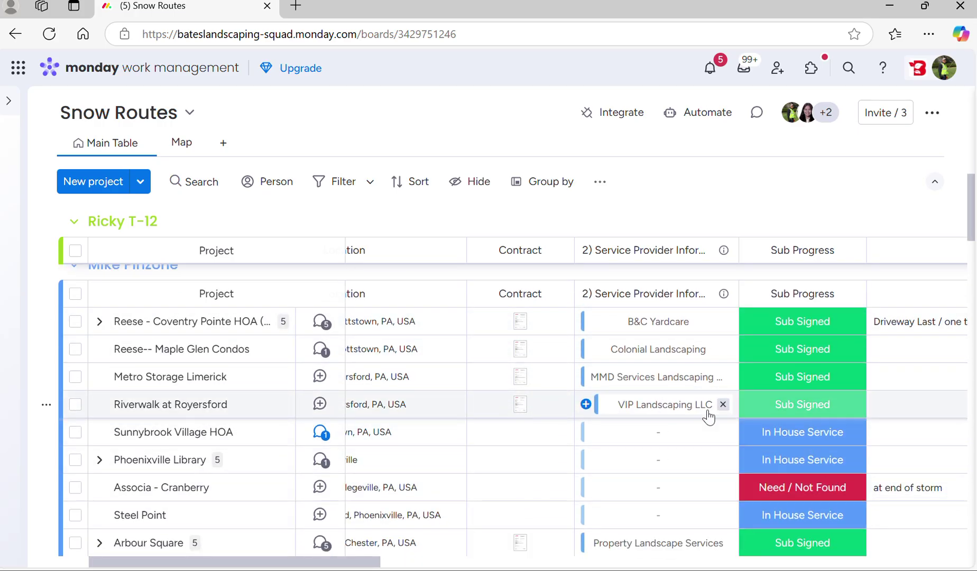
{"action": "left_click_drag", "start_coordinate": [339, 563], "coordinate": [205, 563]}
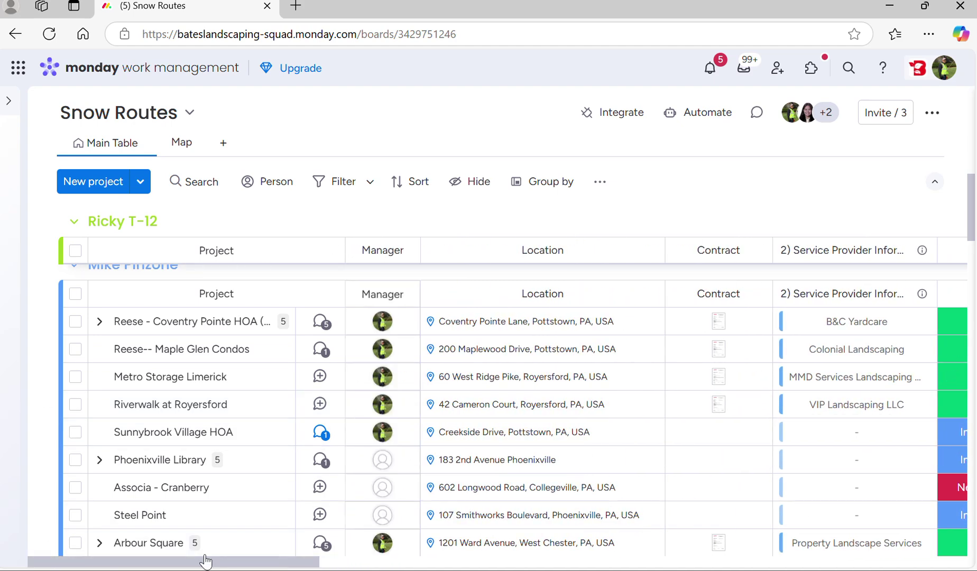
{"action": "scroll", "coordinate": [528, 423], "scroll_direction": "right", "scroll_amount": 3}
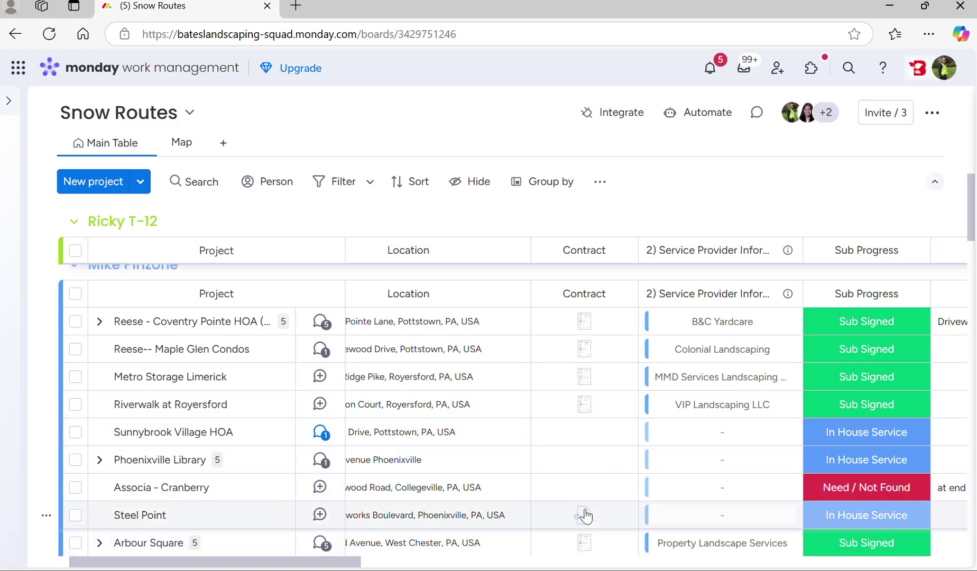
{"action": "scroll", "coordinate": [528, 486], "scroll_direction": "right", "scroll_amount": 3}
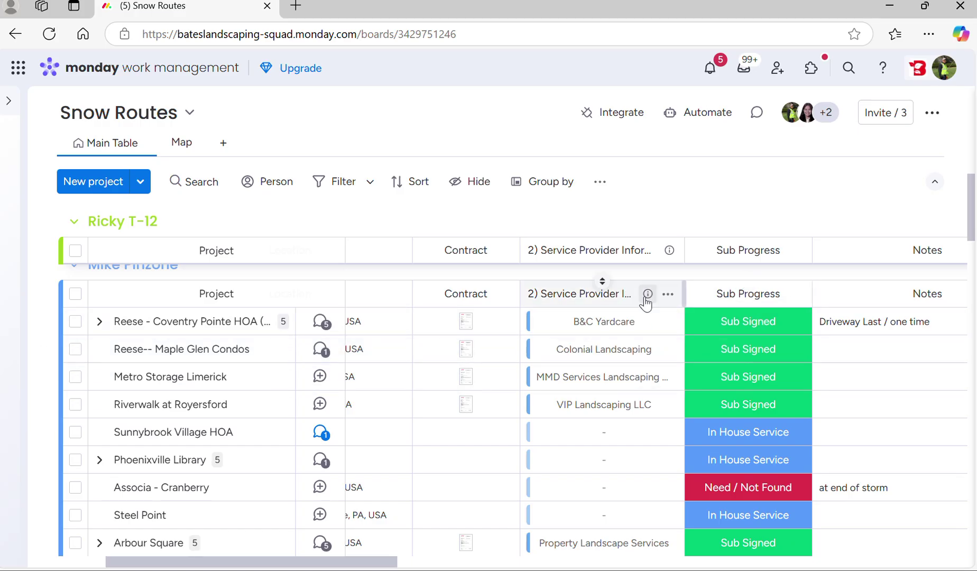
Step: Review the B&C Yardcare card linked to Reese - Coventry Pointe HOA, then close it
{"action": "left_click", "coordinate": [596, 328]}
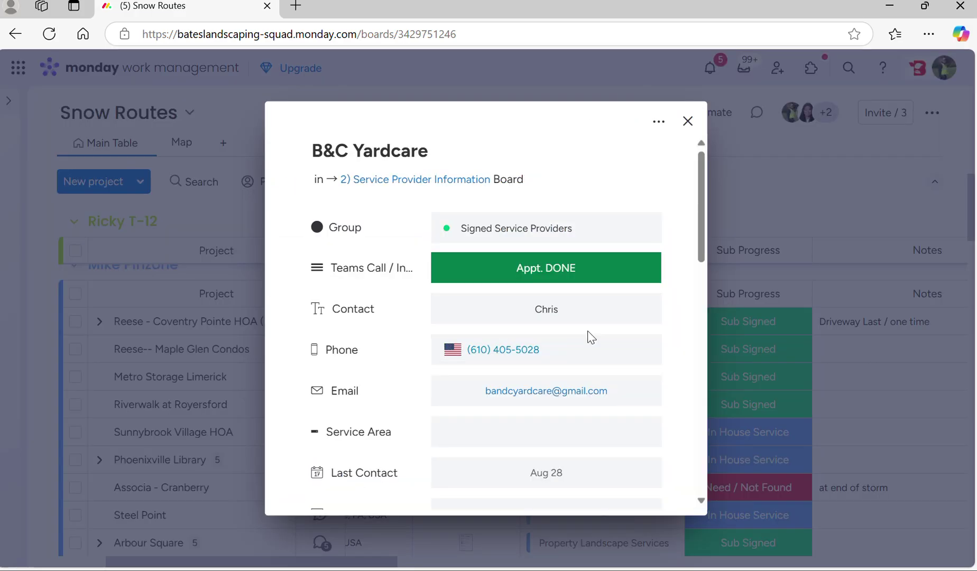
{"action": "scroll", "coordinate": [590, 336], "scroll_direction": "down", "scroll_amount": 6}
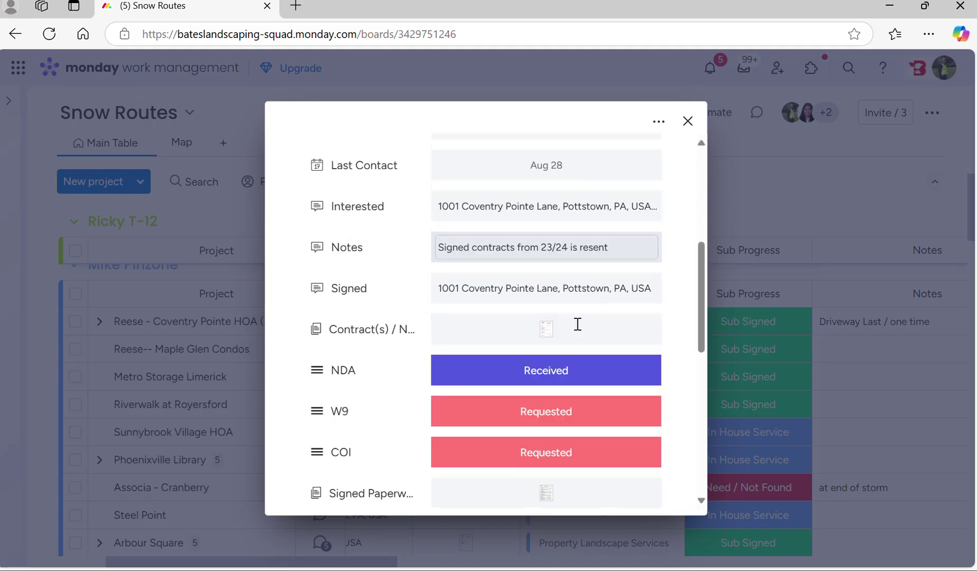
{"action": "scroll", "coordinate": [577, 324], "scroll_direction": "up", "scroll_amount": 5}
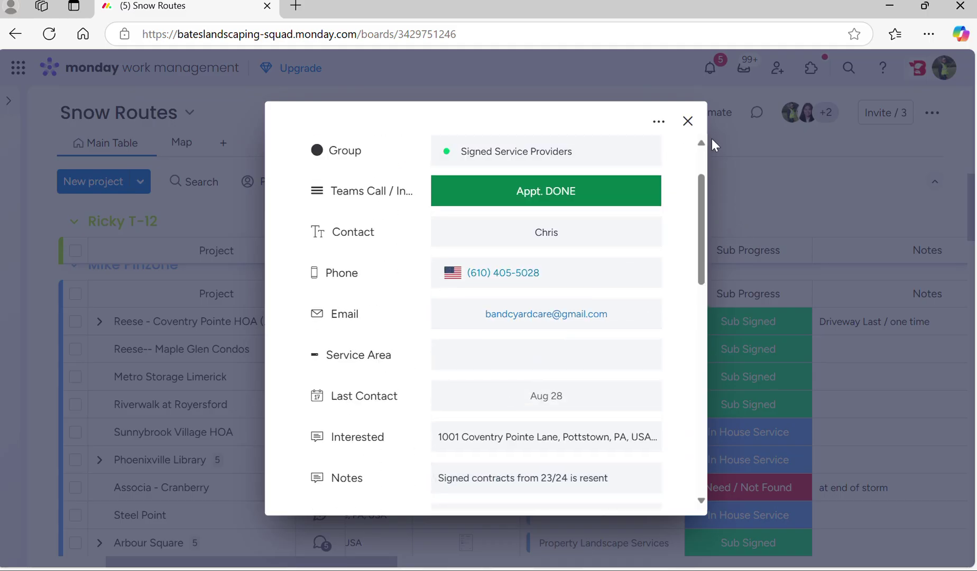
{"action": "left_click", "coordinate": [687, 121]}
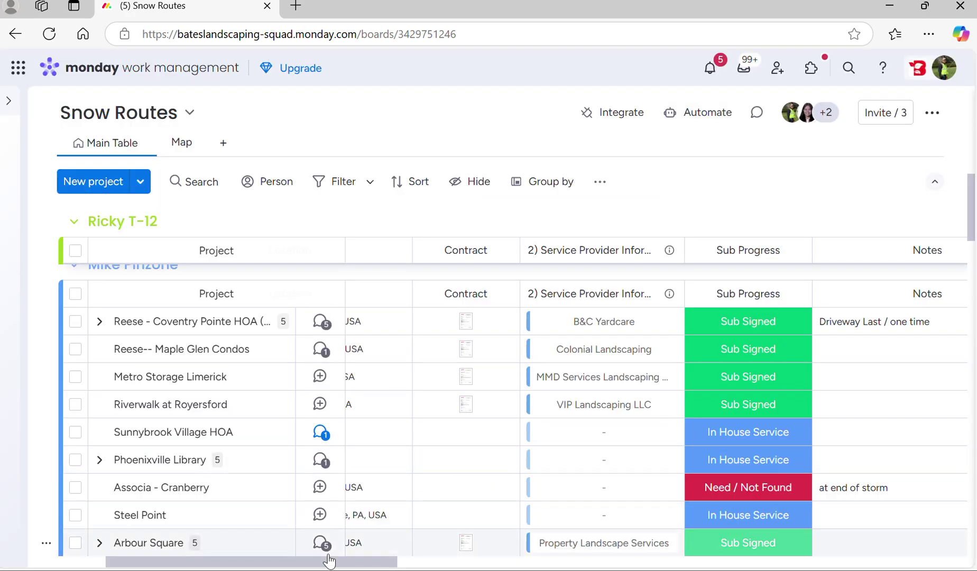
{"action": "left_click_drag", "start_coordinate": [333, 561], "coordinate": [903, 567]}
{"action": "scroll", "coordinate": [582, 529], "scroll_direction": "left", "scroll_amount": 15}
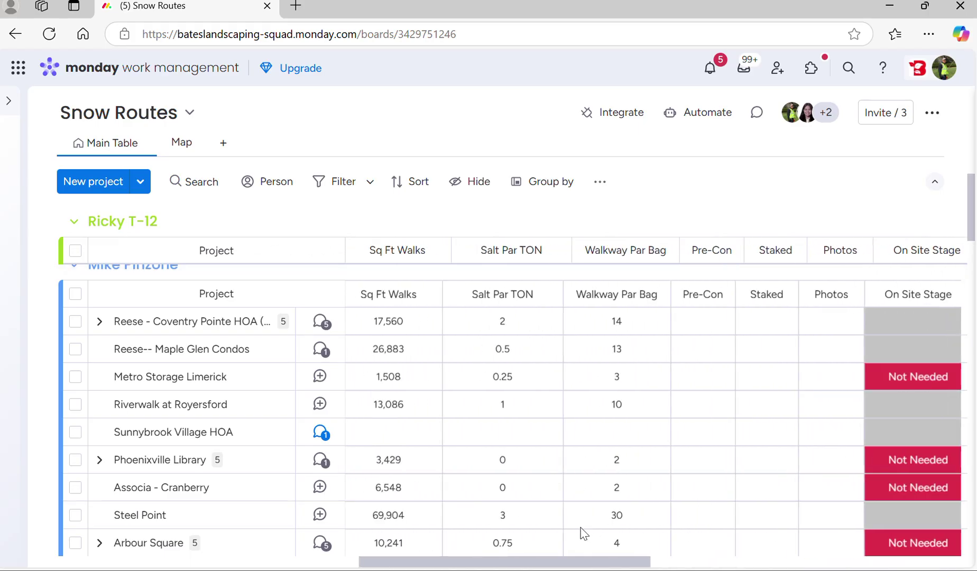
{"action": "scroll", "coordinate": [540, 414], "scroll_direction": "down", "scroll_amount": 6}
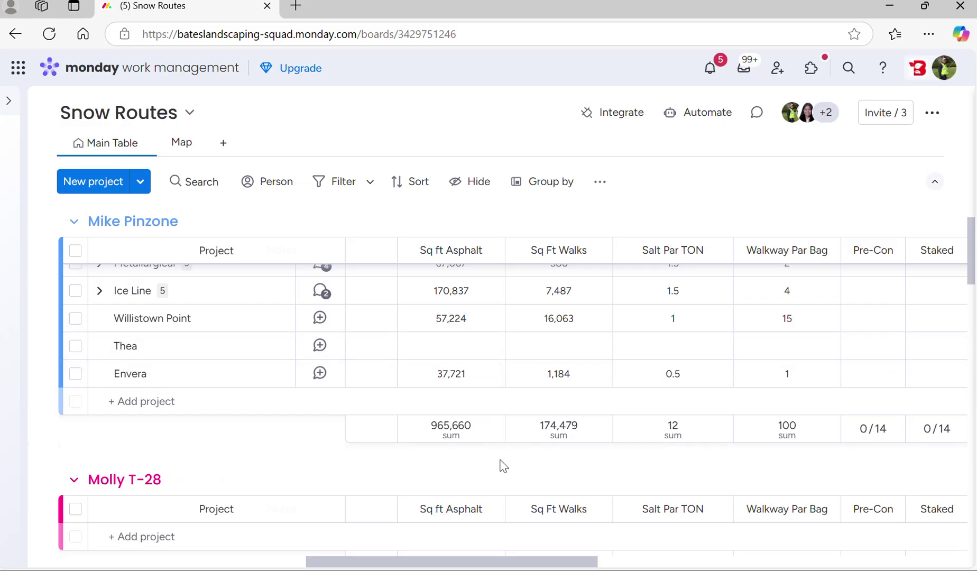
{"action": "scroll", "coordinate": [502, 465], "scroll_direction": "up", "scroll_amount": 2}
{"action": "scroll", "coordinate": [520, 468], "scroll_direction": "down", "scroll_amount": 2}
{"action": "left_click_drag", "start_coordinate": [528, 566], "coordinate": [432, 565]}
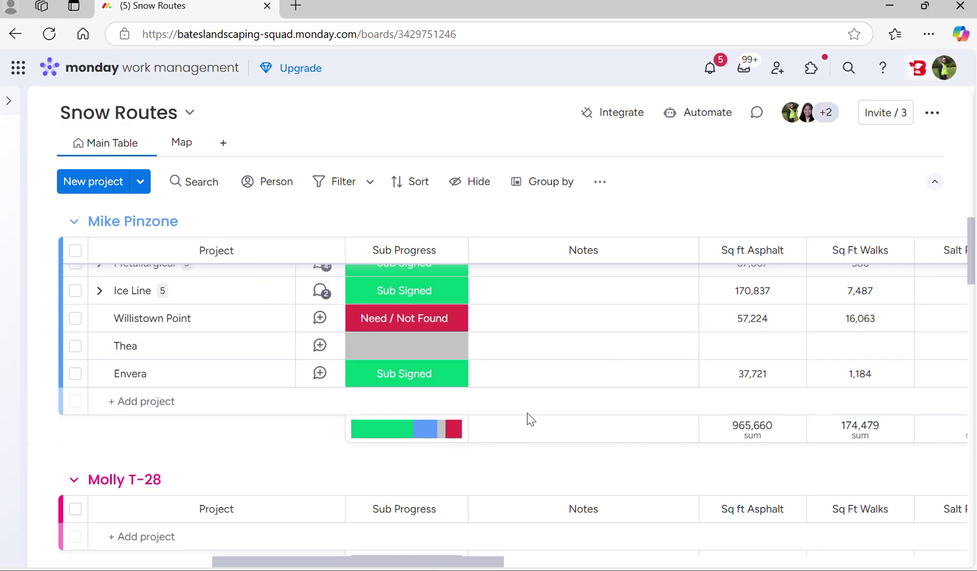
Step: Review the Molly T-28, Conrado and Megan T-27 sum rows, then return to Megan T-27's projects
{"action": "scroll", "coordinate": [518, 435], "scroll_direction": "down", "scroll_amount": 5}
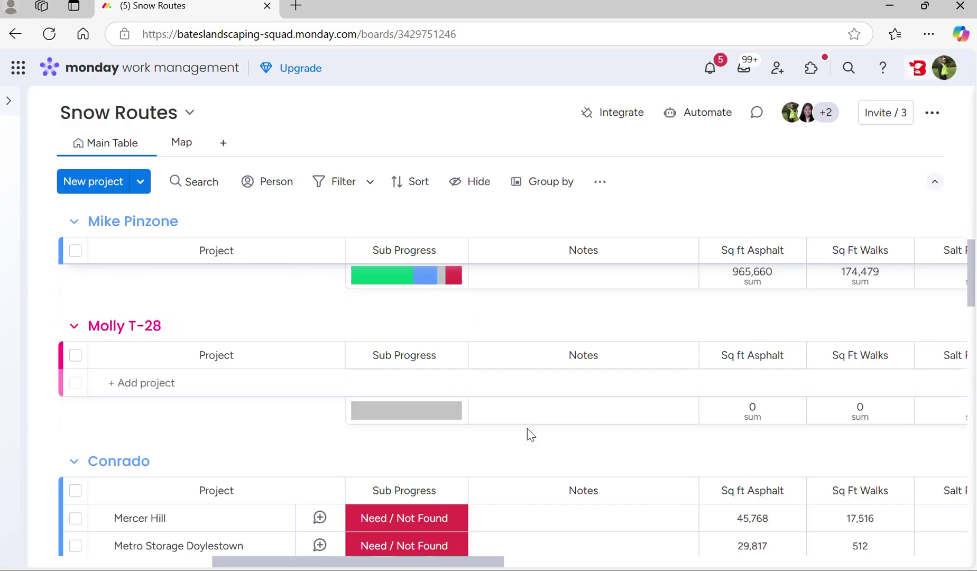
{"action": "scroll", "coordinate": [337, 413], "scroll_direction": "down", "scroll_amount": 2}
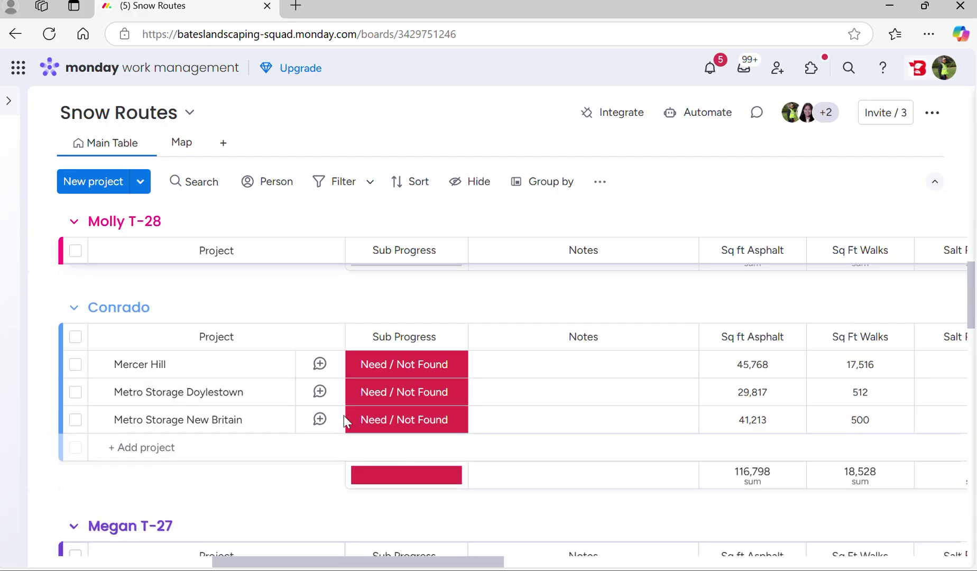
{"action": "scroll", "coordinate": [336, 404], "scroll_direction": "down", "scroll_amount": 6}
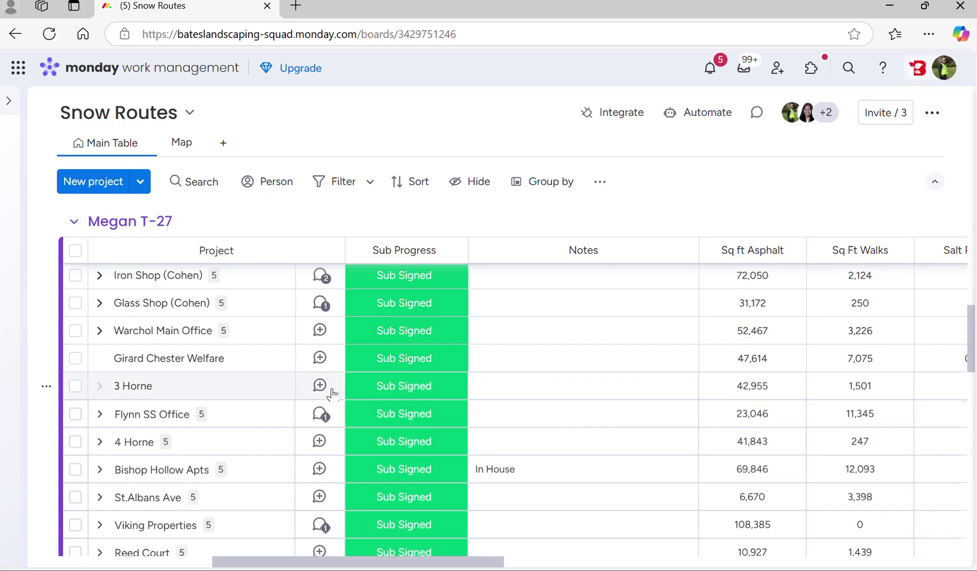
{"action": "scroll", "coordinate": [333, 391], "scroll_direction": "up", "scroll_amount": 1}
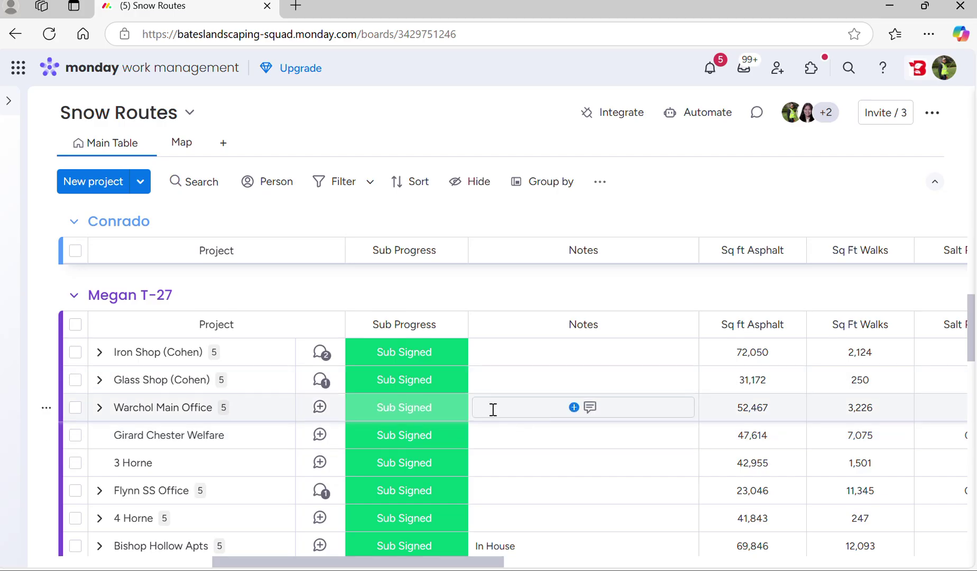
{"action": "scroll", "coordinate": [539, 477], "scroll_direction": "down", "scroll_amount": 2}
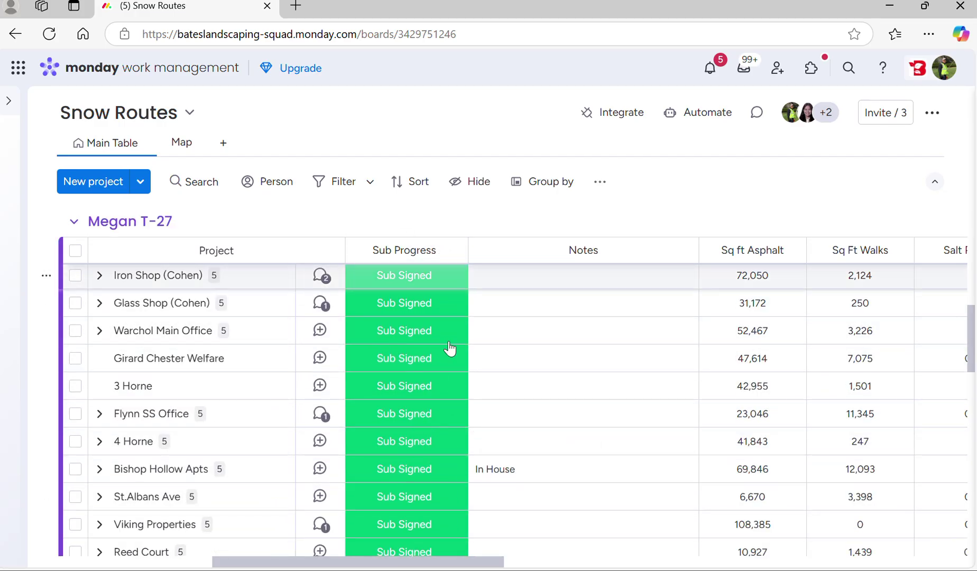
{"action": "scroll", "coordinate": [776, 395], "scroll_direction": "down", "scroll_amount": 7}
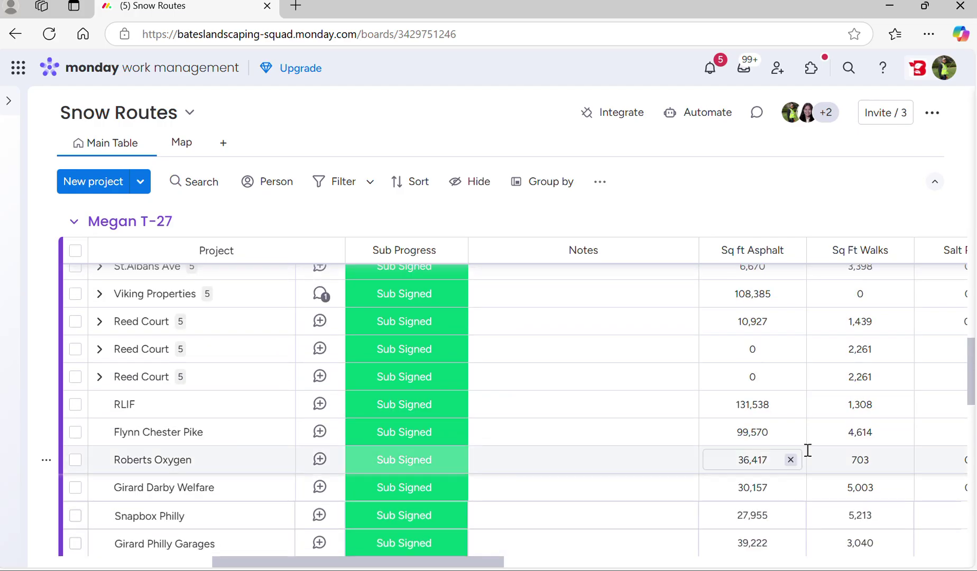
{"action": "scroll", "coordinate": [809, 450], "scroll_direction": "down", "scroll_amount": 4}
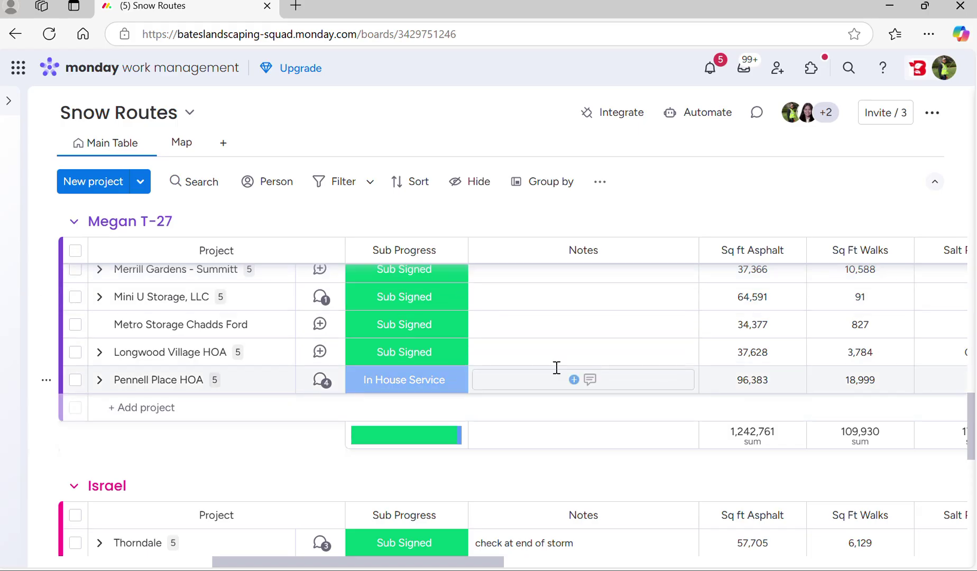
{"action": "scroll", "coordinate": [615, 445], "scroll_direction": "up", "scroll_amount": 10}
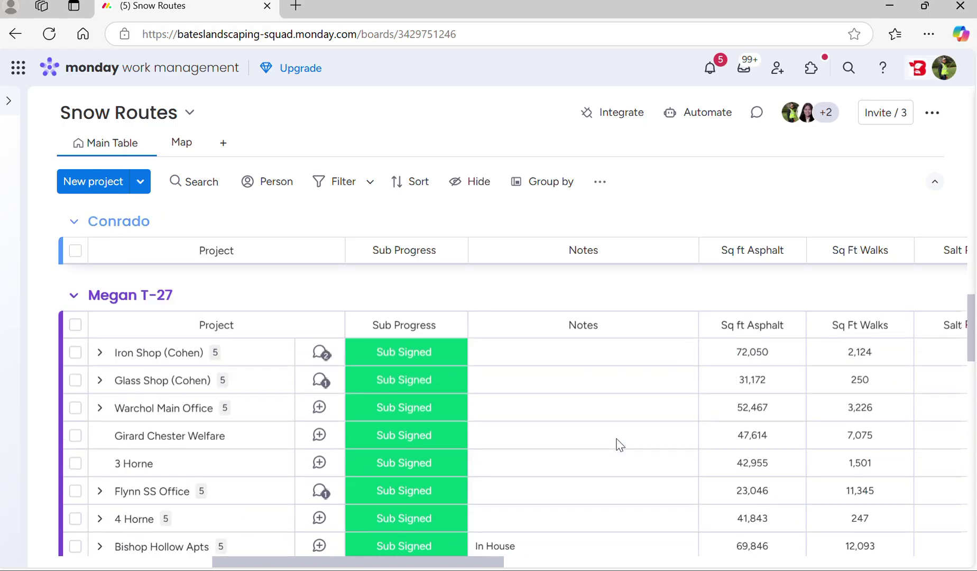
{"action": "scroll", "coordinate": [618, 445], "scroll_direction": "up", "scroll_amount": 5}
Step: Scroll back up to show Tri-Point Properties, Arbor Ridge and the WCT sites in Not signed by customer
{"action": "scroll", "coordinate": [619, 445], "scroll_direction": "up", "scroll_amount": 5}
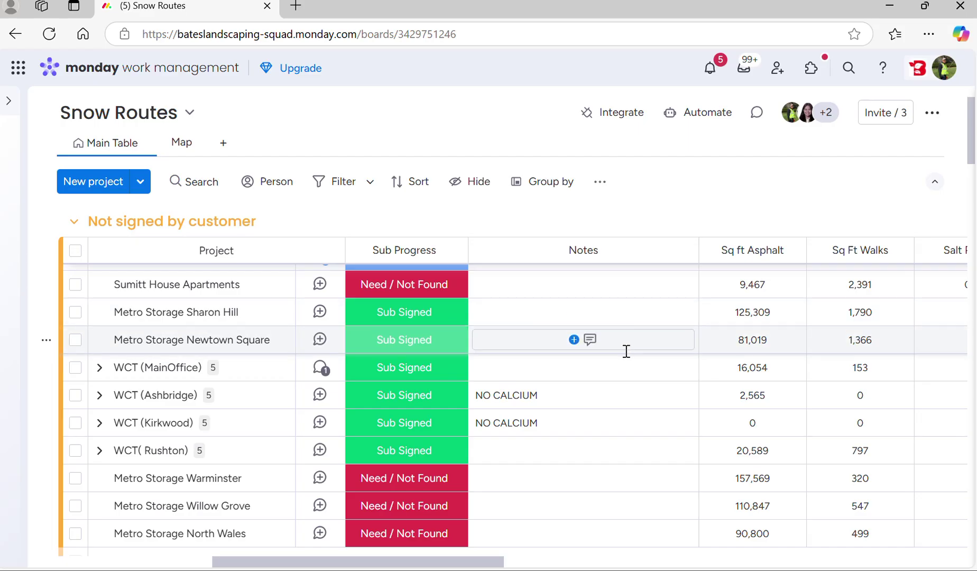
{"action": "scroll", "coordinate": [646, 430], "scroll_direction": "up", "scroll_amount": 2}
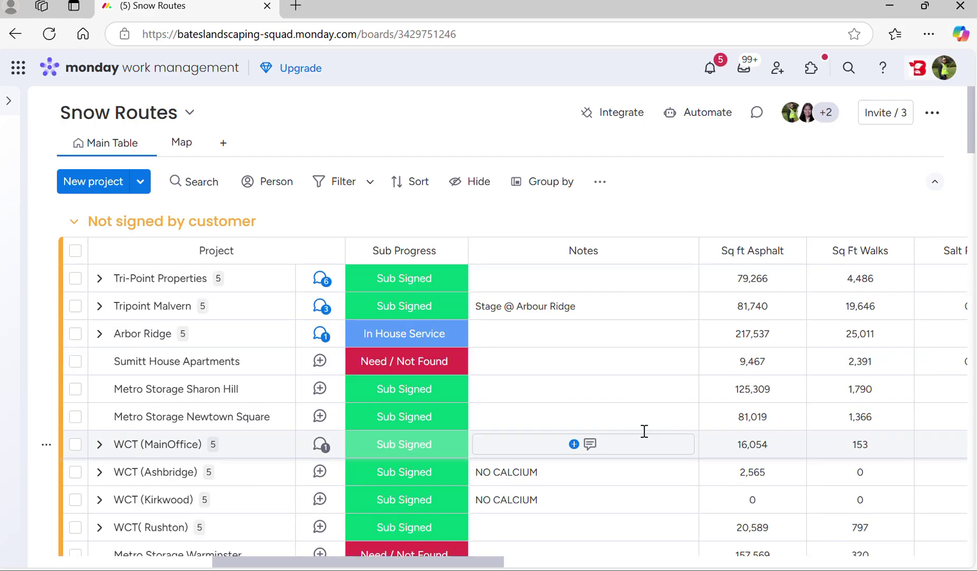